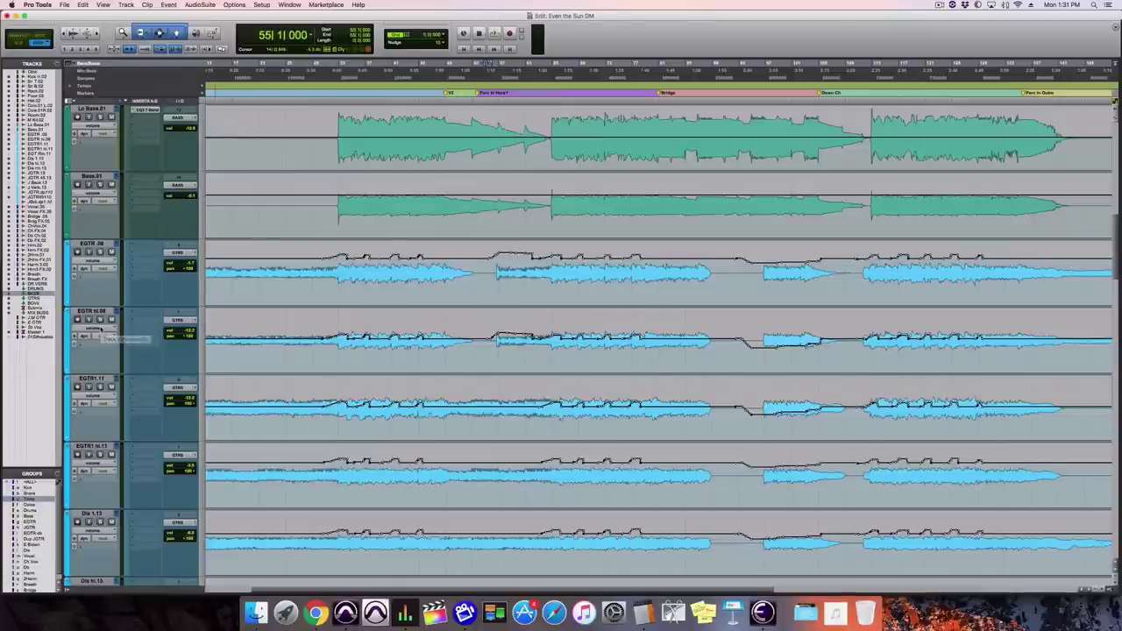
Switch every track to waveform view and return them all to volume view.
{"action": "left_click", "coordinate": [101, 330]}
{"action": "left_click", "coordinate": [94, 322], "text": "alt"}
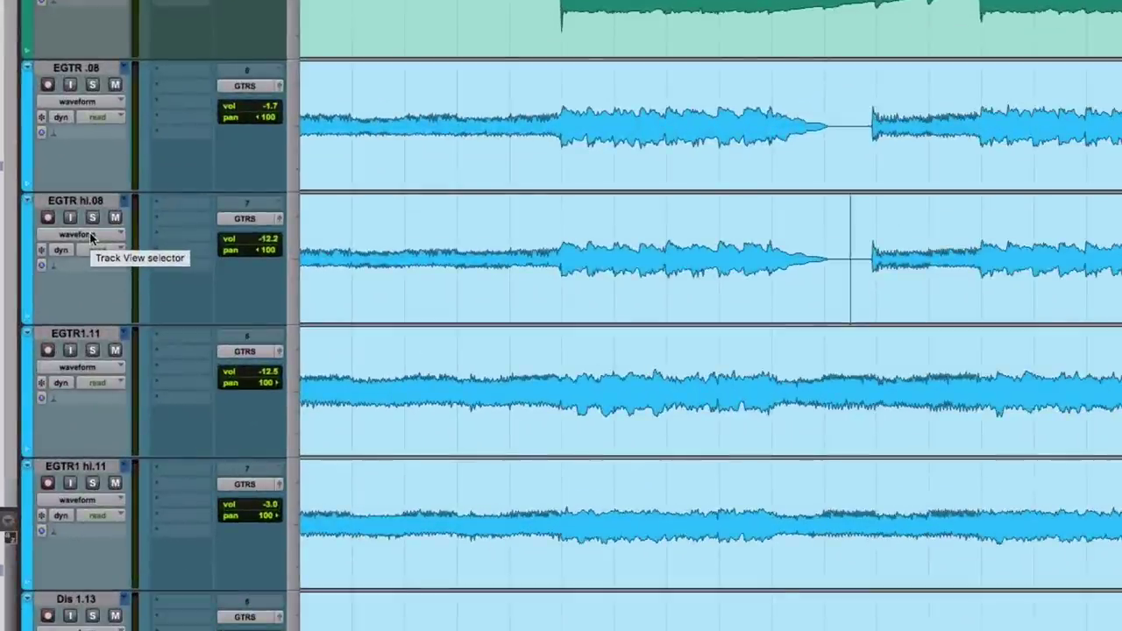
{"action": "left_click", "coordinate": [91, 237]}
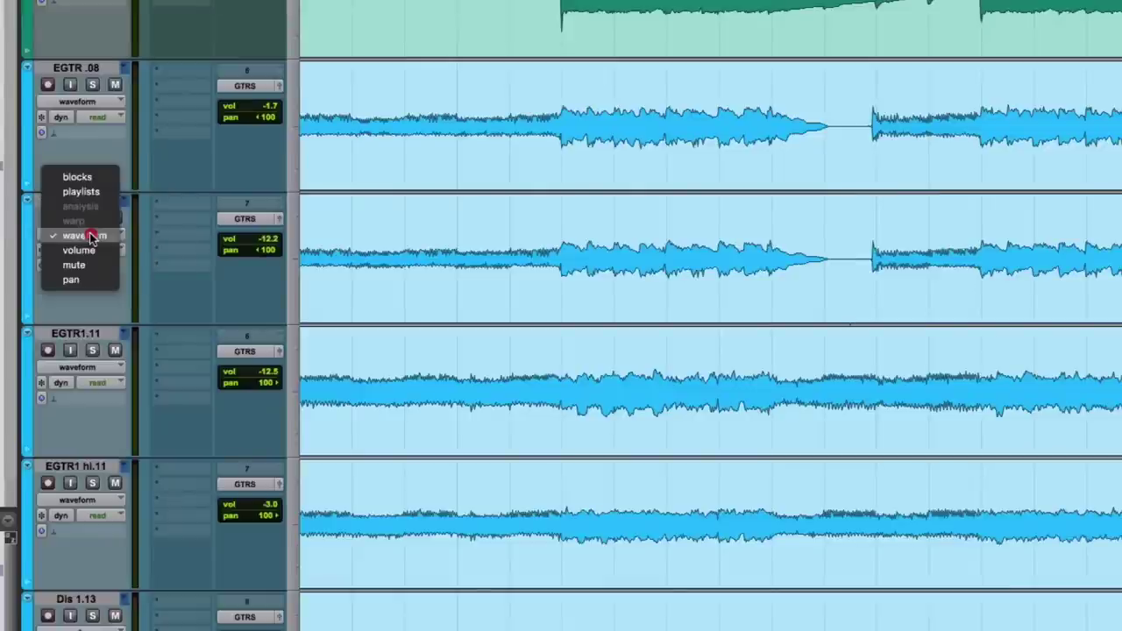
{"action": "left_click", "coordinate": [91, 250], "text": "alt"}
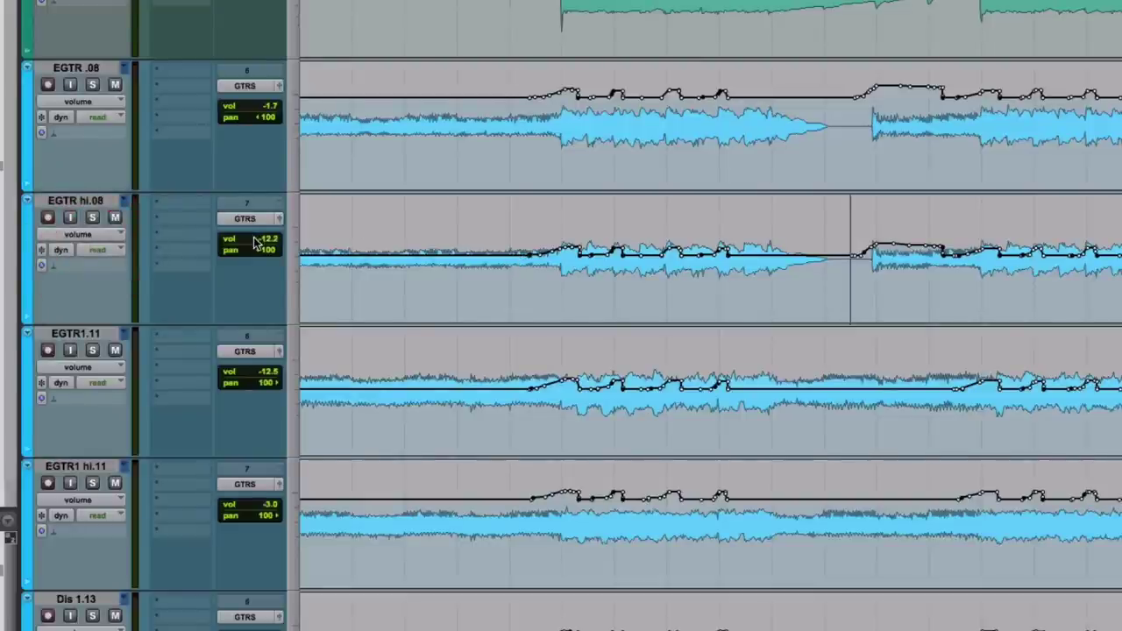
{"action": "left_click_drag", "start_coordinate": [274, 243], "coordinate": [264, 243]}
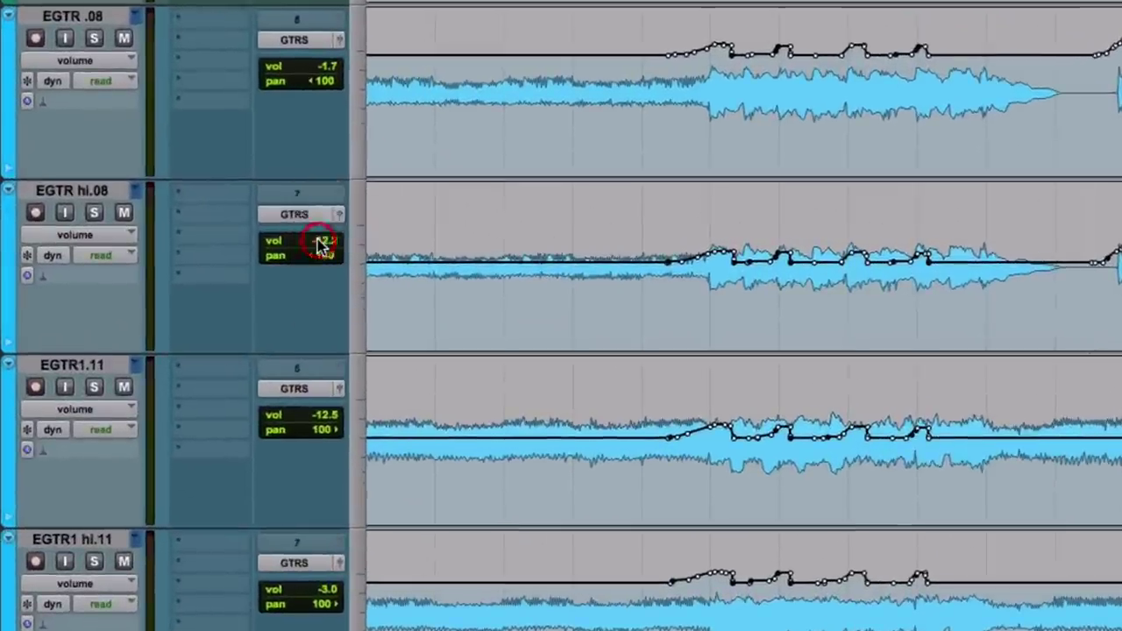
{"action": "left_click", "coordinate": [320, 245]}
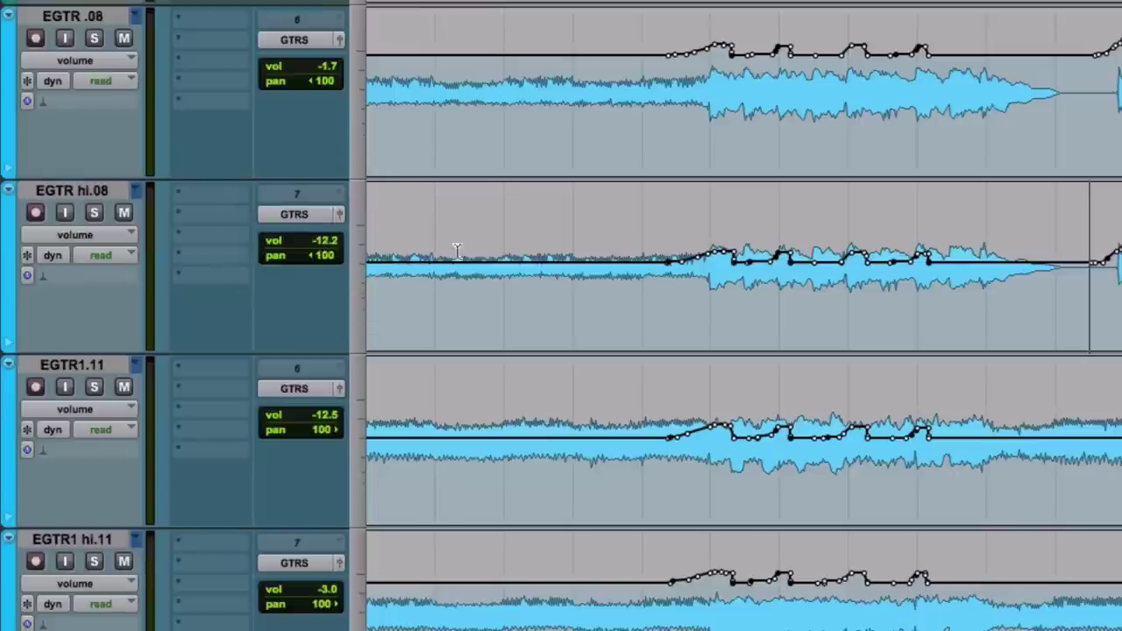
{"action": "left_click", "coordinate": [505, 214]}
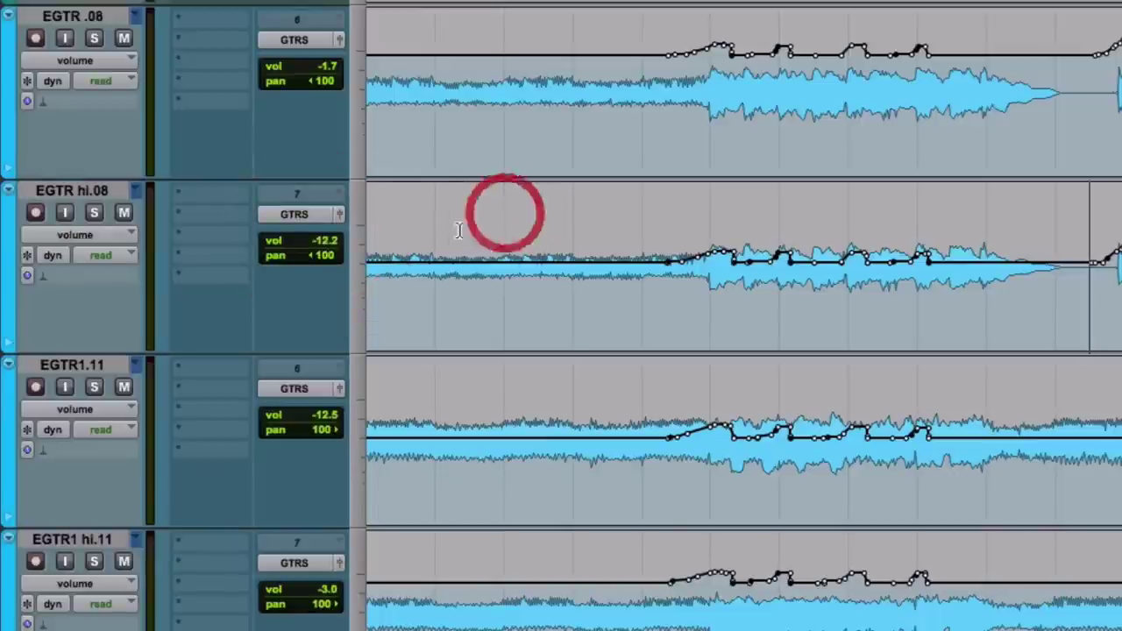
{"action": "left_click", "coordinate": [546, 203]}
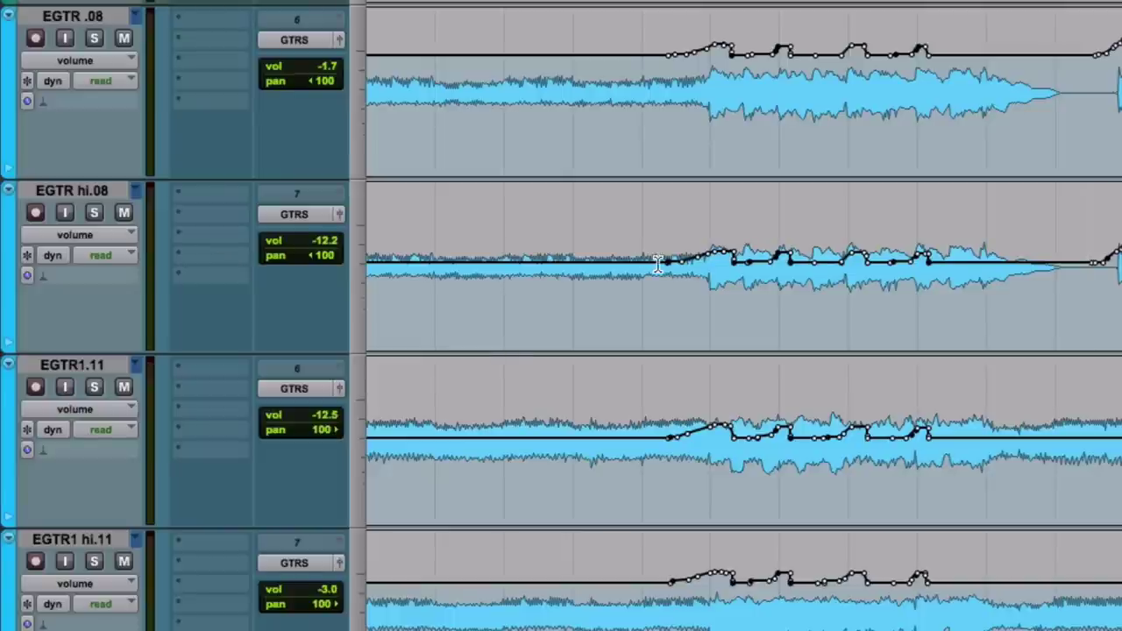
Delete the volume automation on the guitar tracks from EGTR .08 down, across the section with the first four volume rides.
{"action": "left_click_drag", "start_coordinate": [656, 62], "coordinate": [1041, 581]}
{"action": "scroll", "coordinate": [1041, 581], "scroll_direction": "up", "scroll_amount": 5}
{"action": "scroll", "coordinate": [1042, 583], "scroll_direction": "down", "scroll_amount": 3}
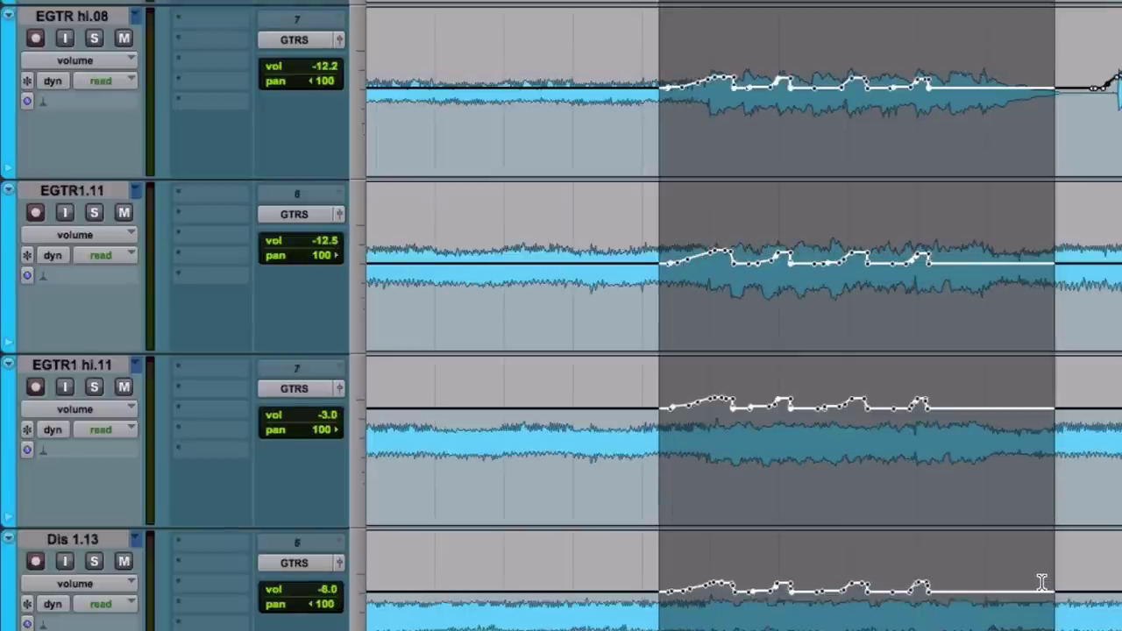
{"action": "key", "text": "Delete"}
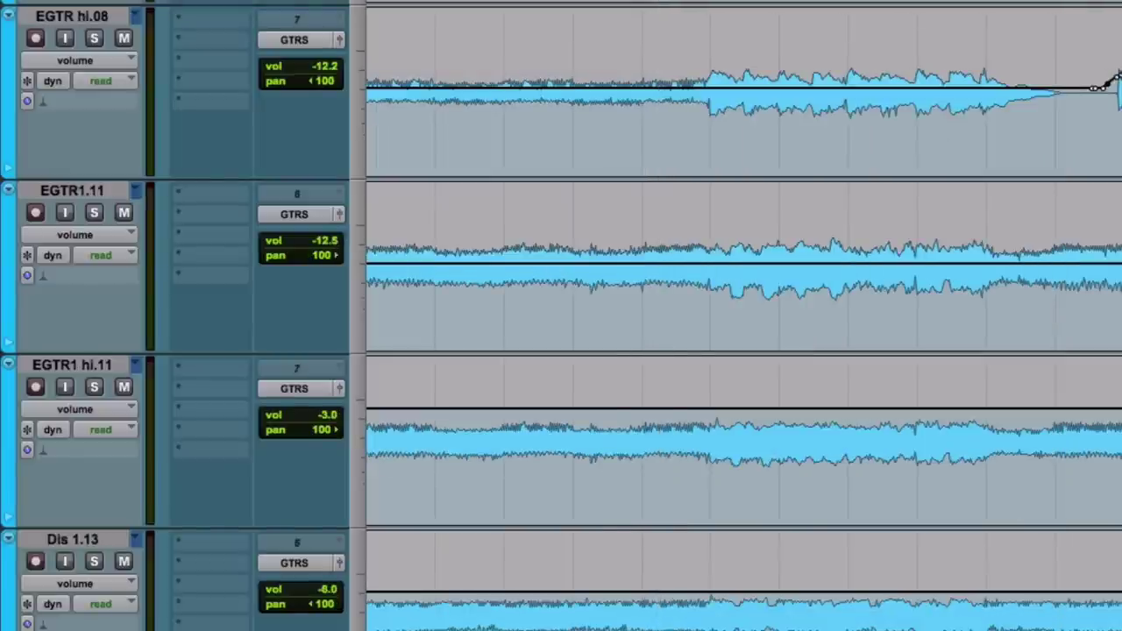
Play back the section with the guitar volume rides removed to hear it without automation.
{"action": "key", "text": "space"}
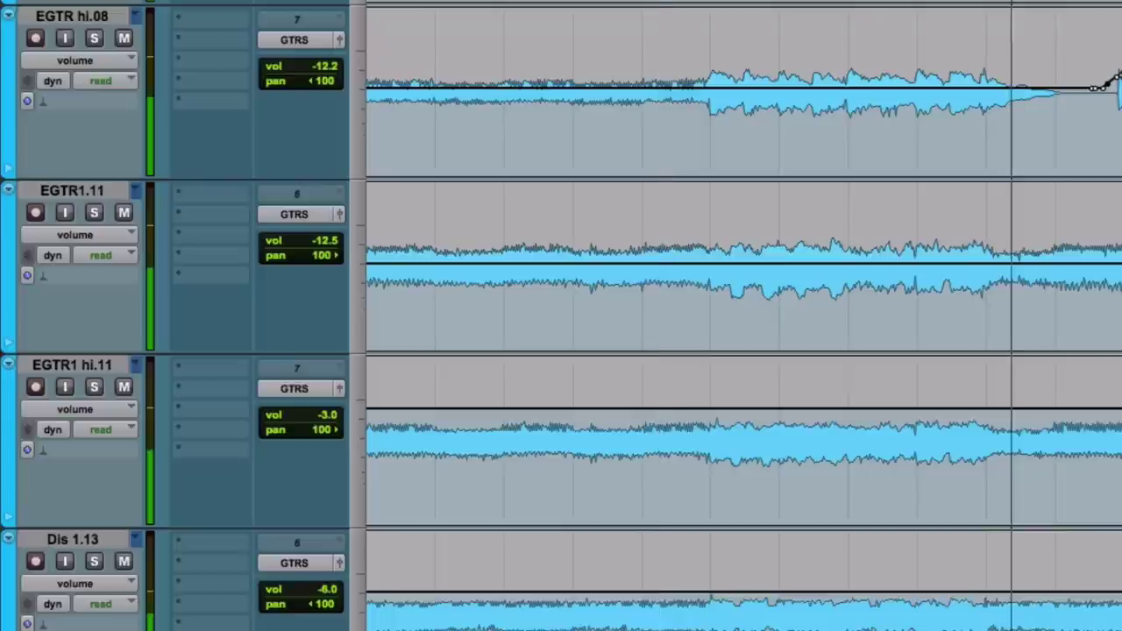
{"action": "key", "text": "space"}
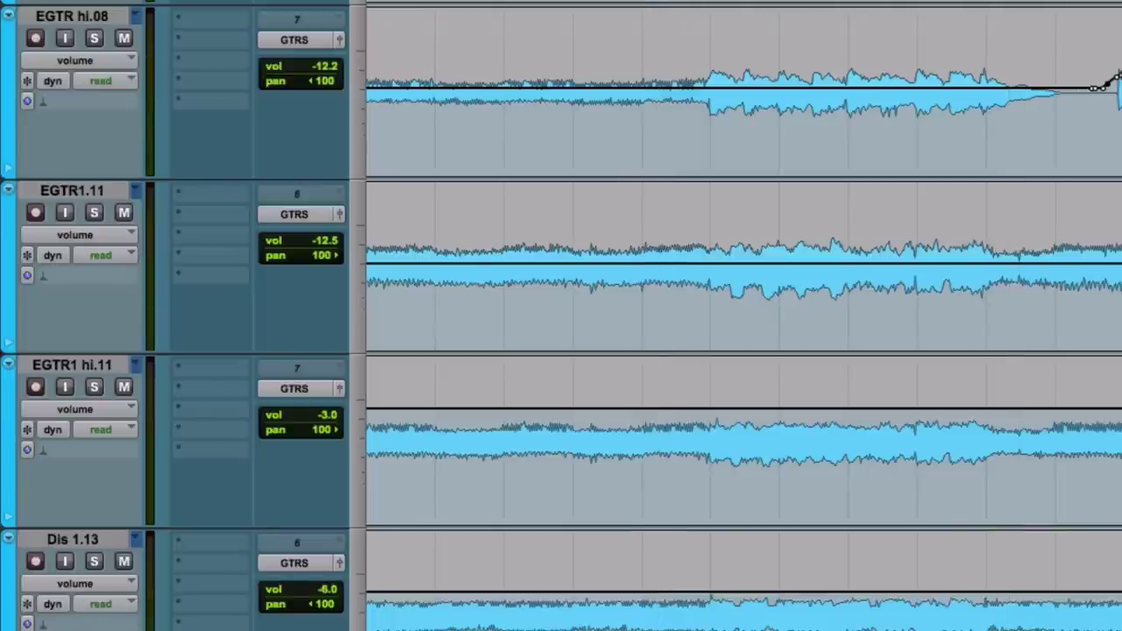
{"action": "key", "text": "space"}
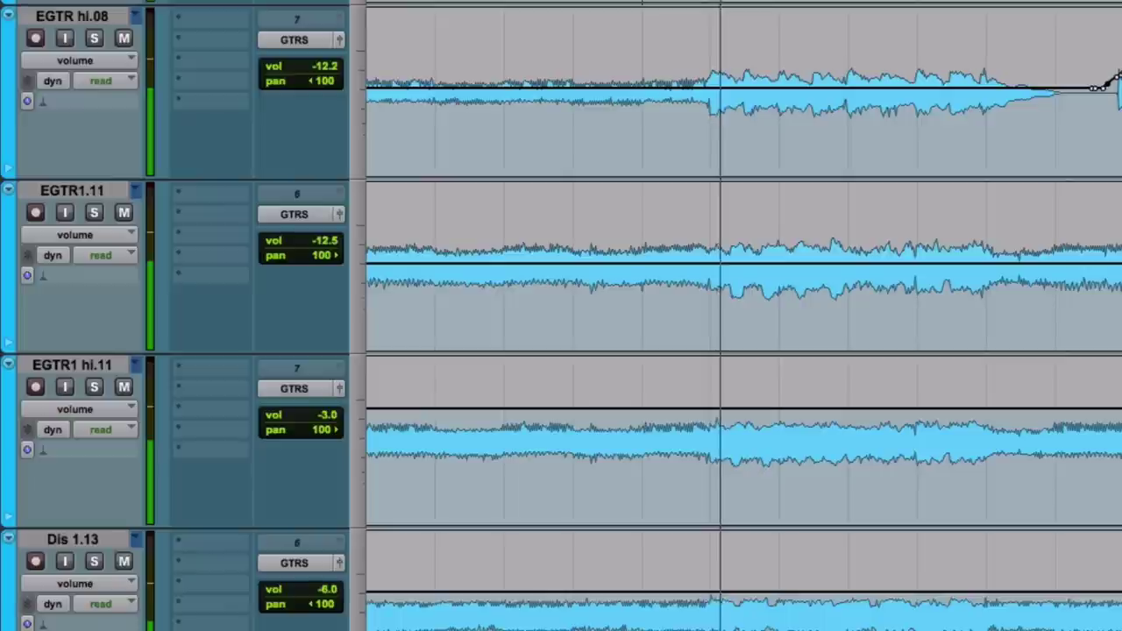
{"action": "key", "text": "space"}
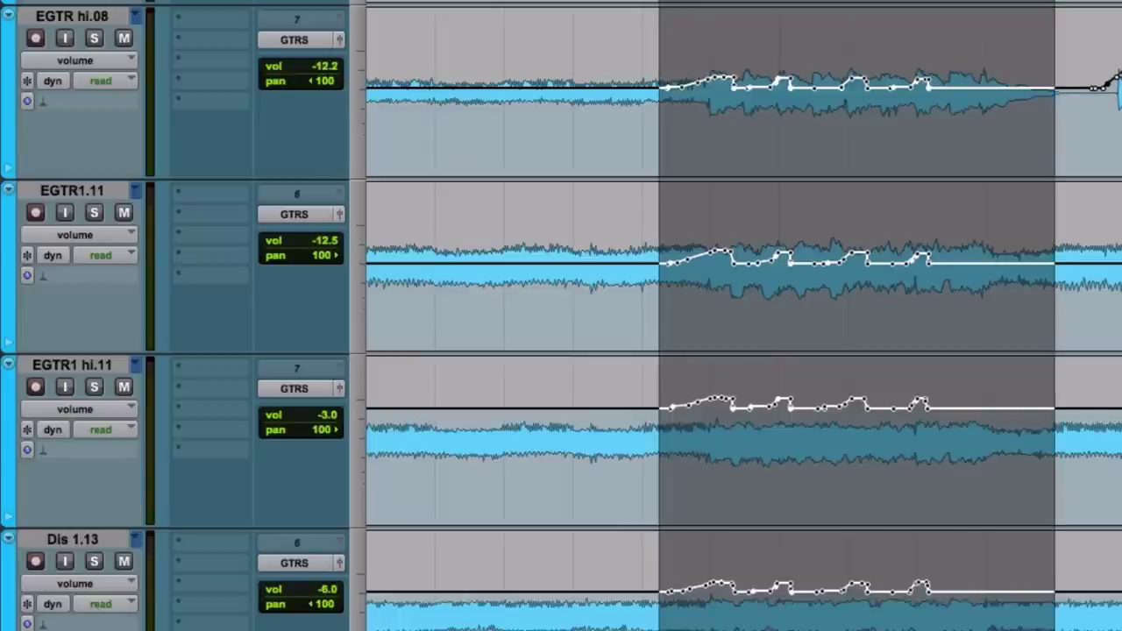
Play the song from just before the first guitar volume ride, through the four rides leading up to V2.
{"action": "left_click", "coordinate": [642, 131]}
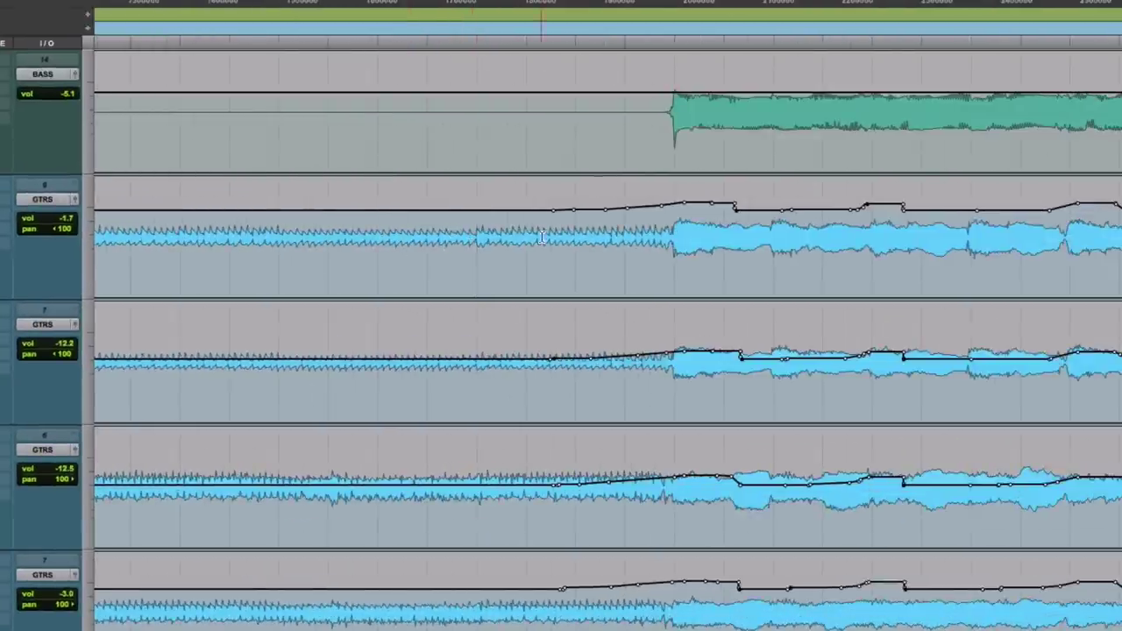
{"action": "left_click", "coordinate": [558, 238]}
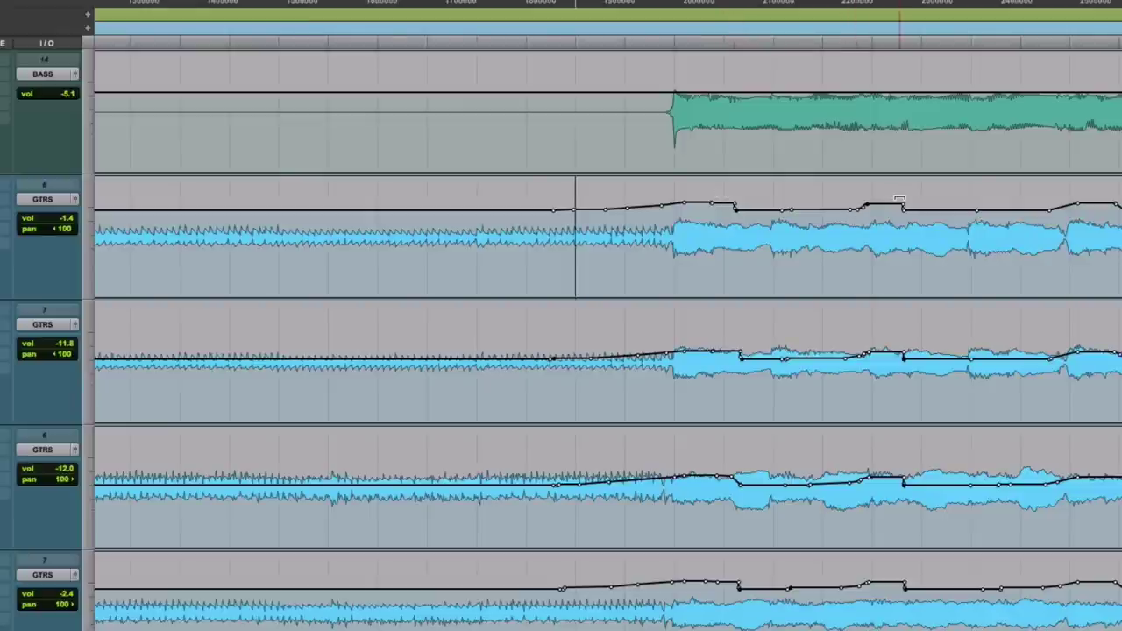
{"action": "key", "text": "ctrl+bracketleft"}
{"action": "key", "text": "ctrl+bracketleft"}
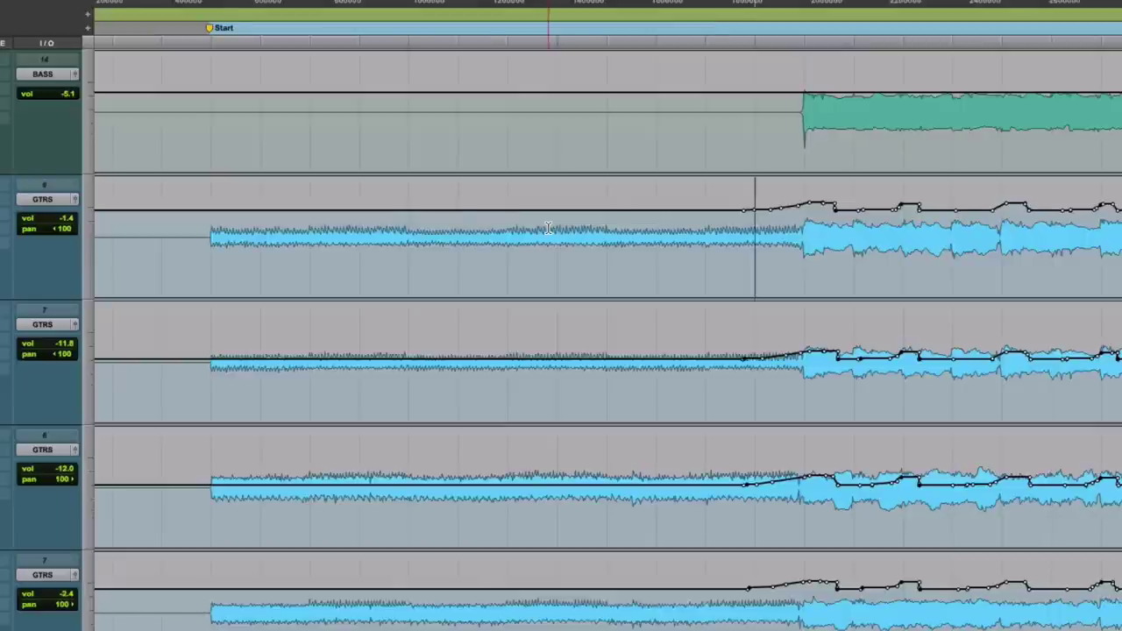
{"action": "left_click", "coordinate": [436, 214]}
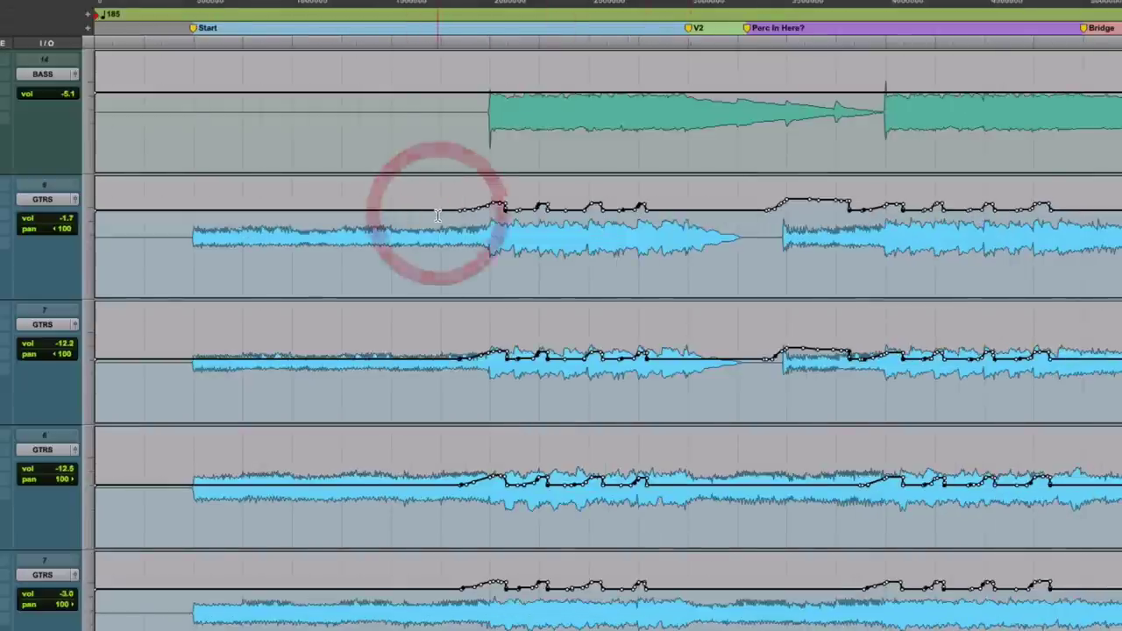
{"action": "key", "text": "space"}
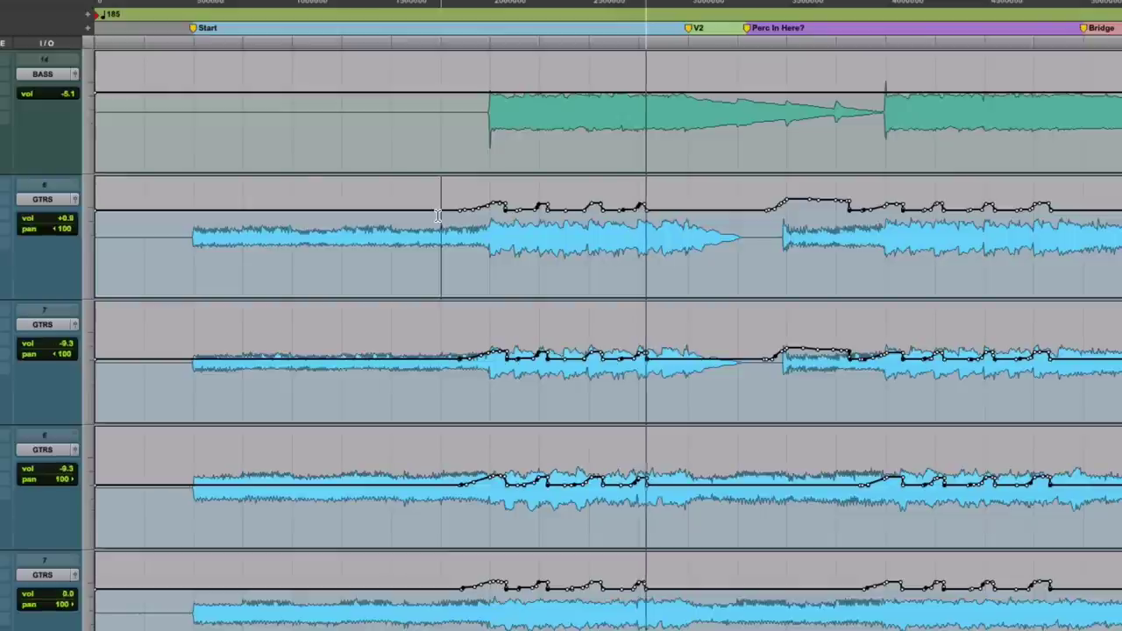
{"action": "key", "text": "space"}
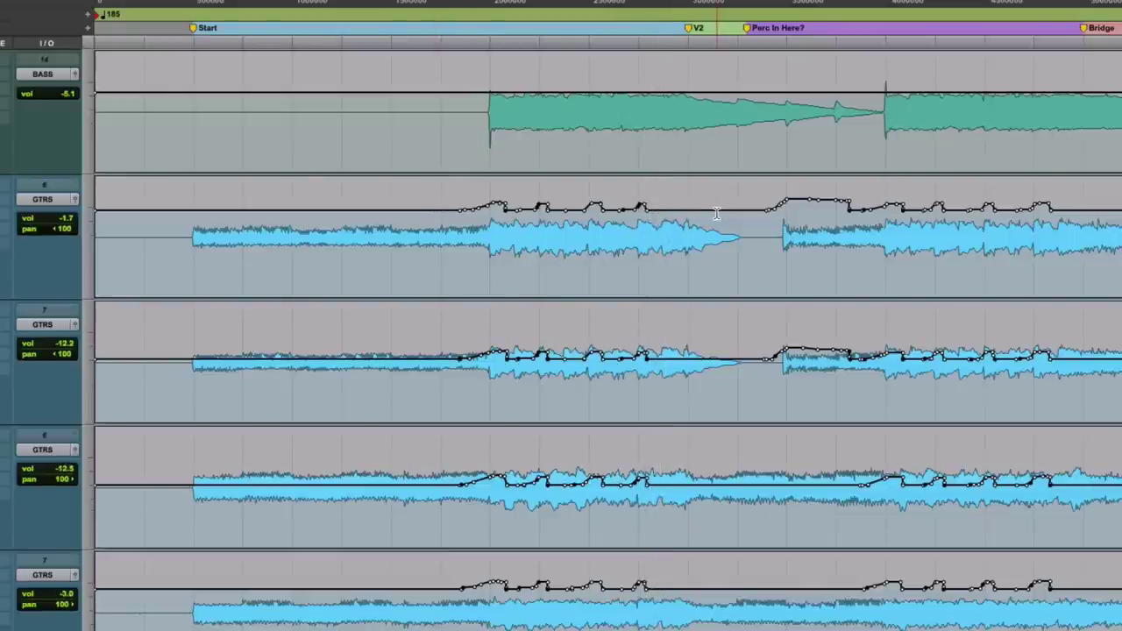
{"action": "key", "text": "space"}
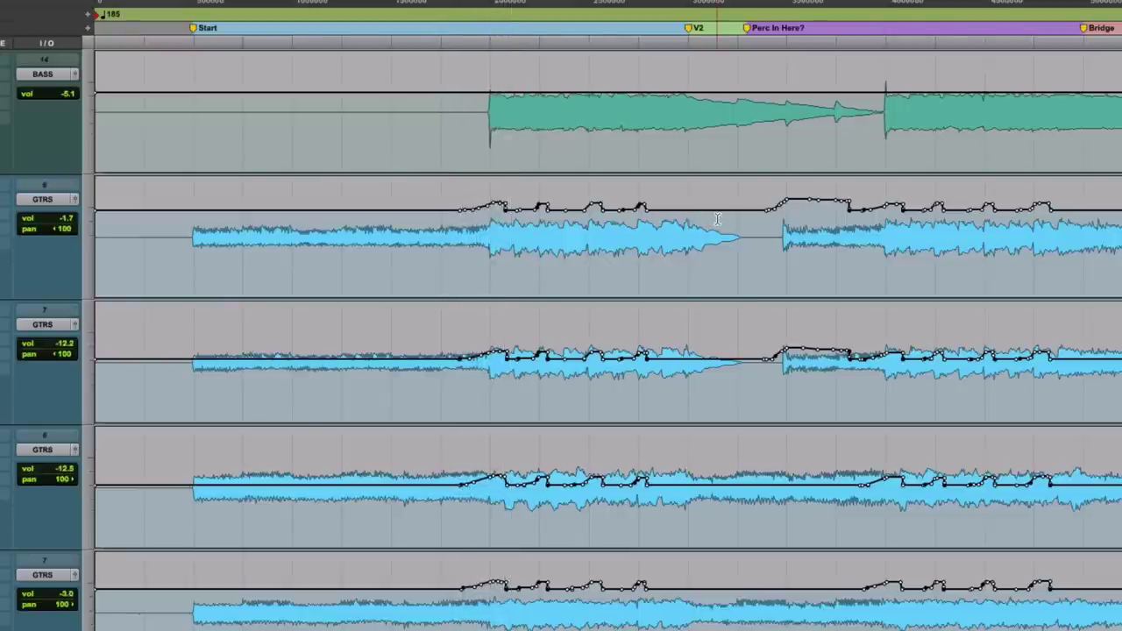
Extend the selection to just past the V2 marker and delete the guitar tracks' volume automation within it.
{"action": "left_click", "coordinate": [717, 218], "text": "shift"}
{"action": "key", "text": "Delete"}
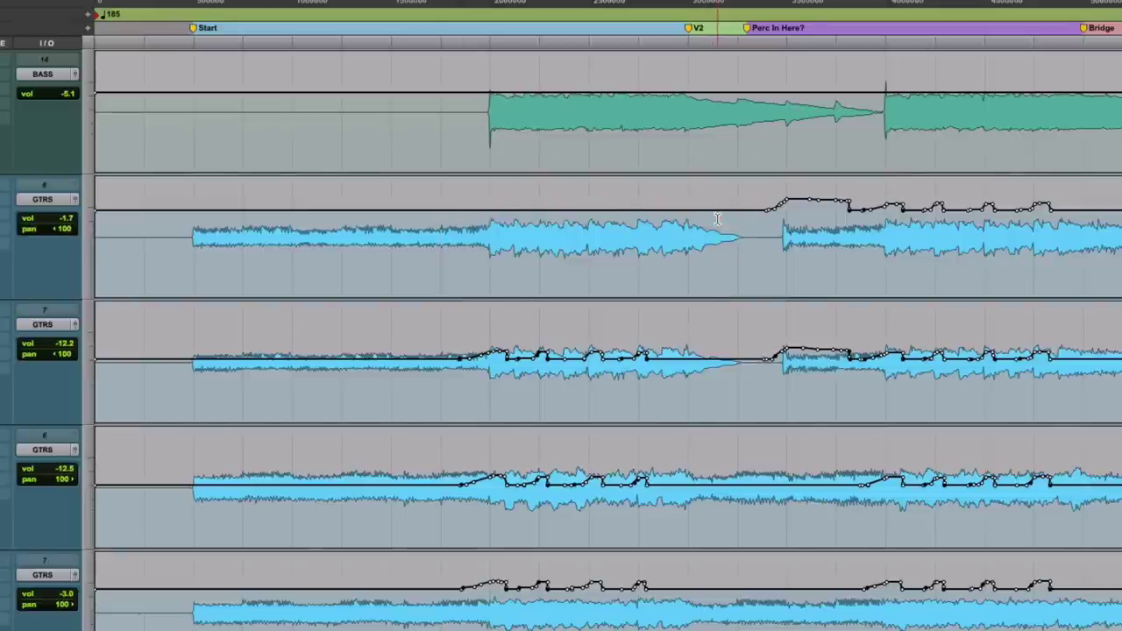
{"action": "key", "text": "Delete"}
Play the section before V2 without the guitar automation, recall memory location 1 and restart playback.
{"action": "key", "text": "space"}
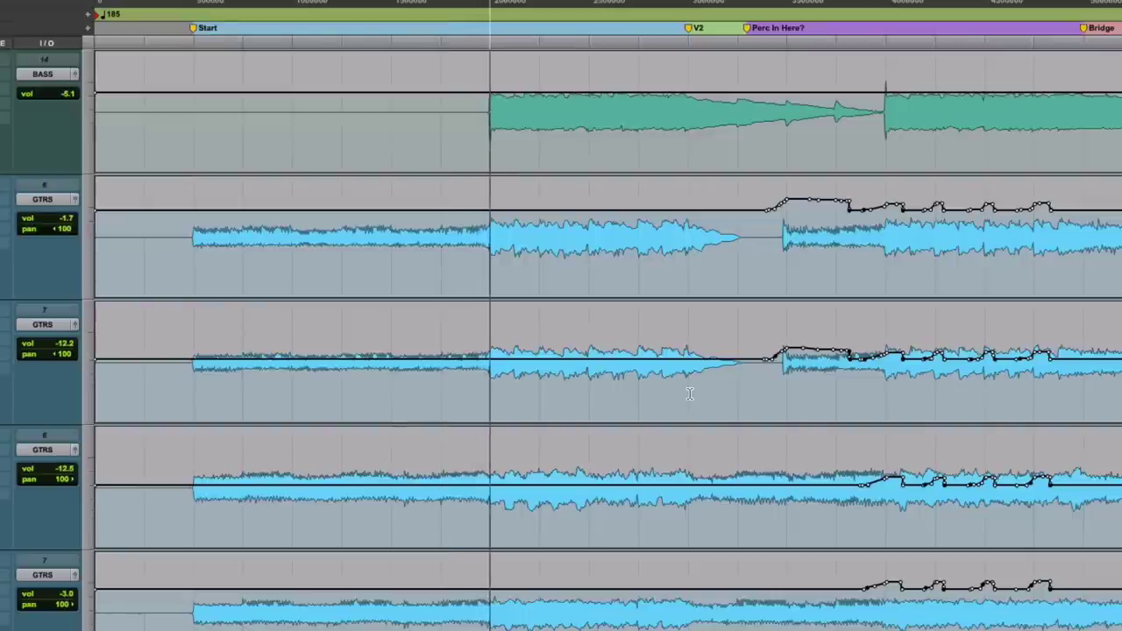
{"action": "key", "text": "space"}
{"action": "key", "text": "period"}
{"action": "key", "text": "1"}
{"action": "key", "text": "period"}
{"action": "key", "text": "space"}
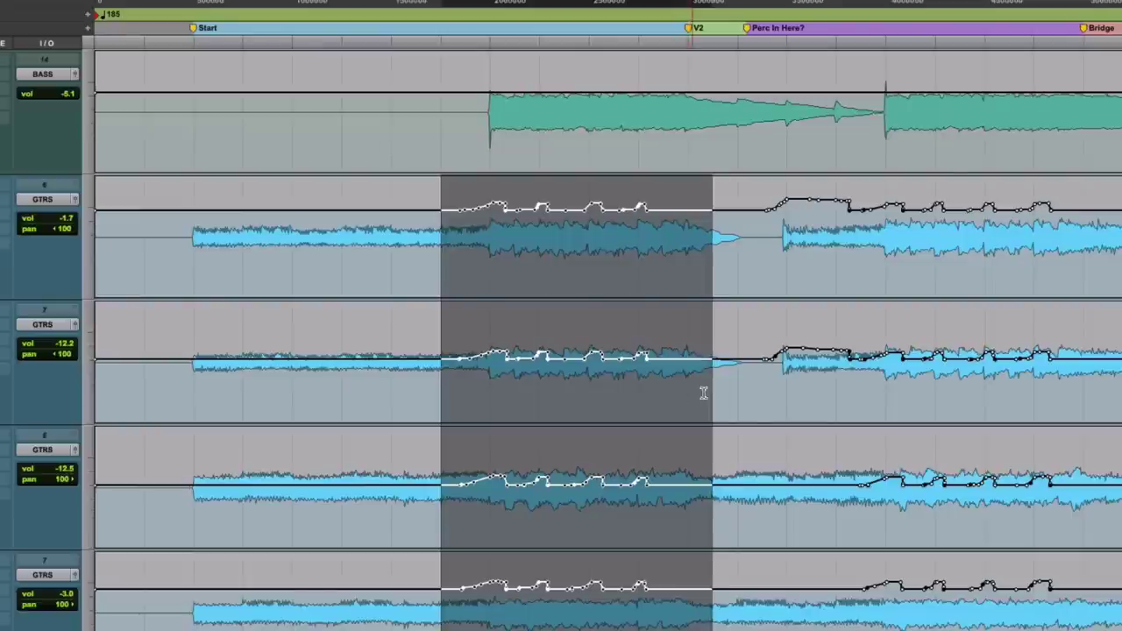
Delete the volume swell after the Perc In Here? marker on the EGTR .08 and EGTR hi.08 tracks.
{"action": "left_click", "coordinate": [765, 390]}
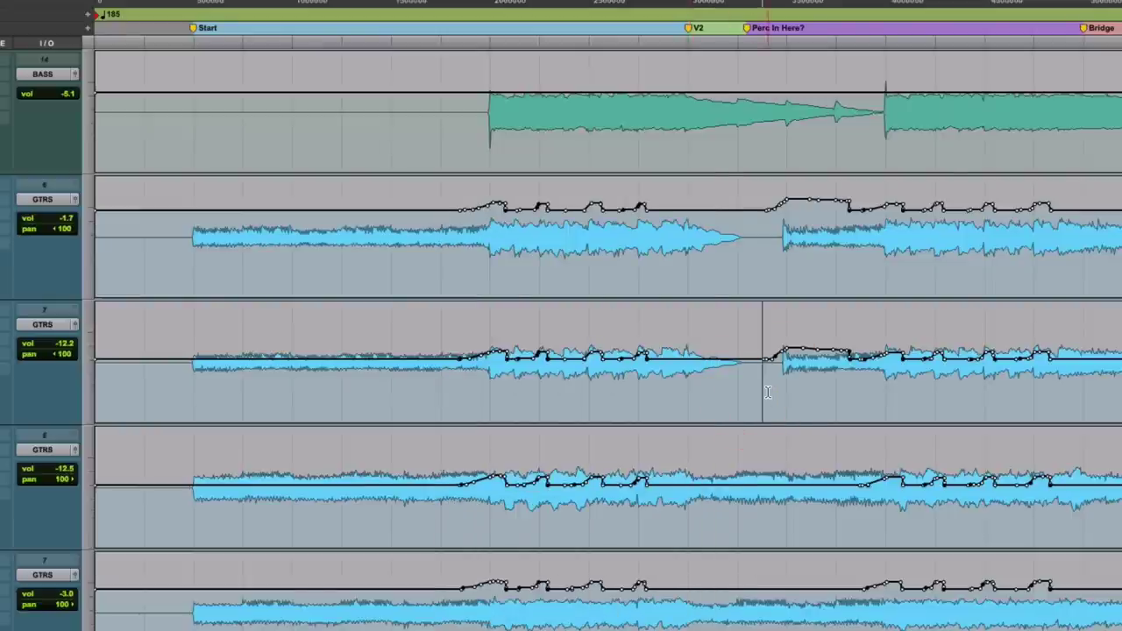
{"action": "key", "text": "super+bracketright"}
{"action": "scroll", "coordinate": [767, 392], "scroll_direction": "right", "scroll_amount": 5}
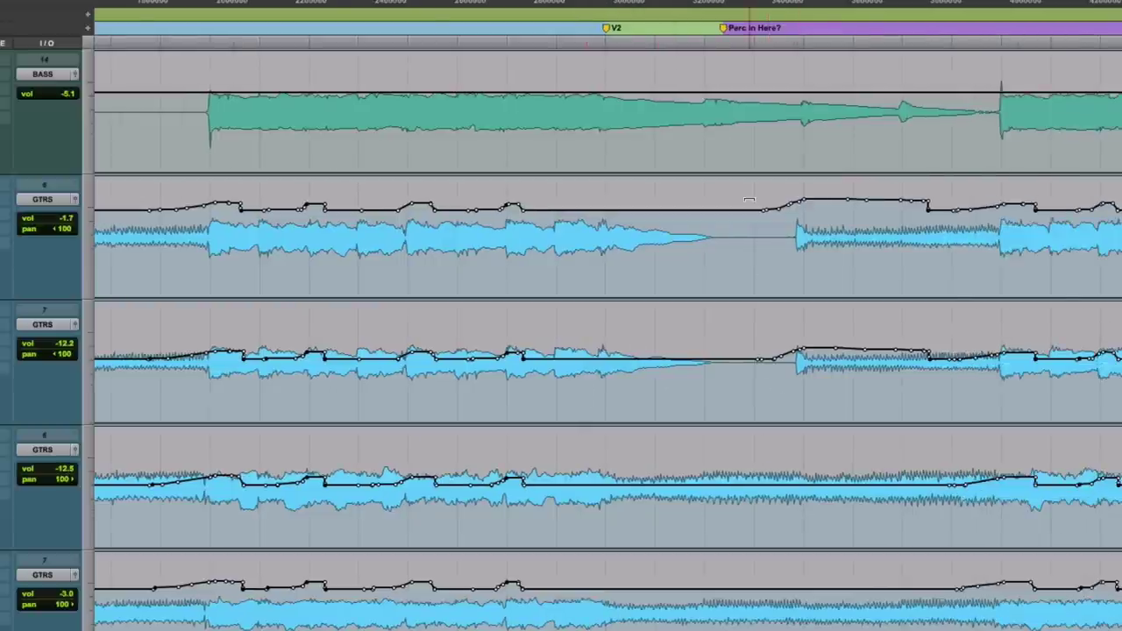
{"action": "left_click_drag", "start_coordinate": [744, 214], "coordinate": [948, 336]}
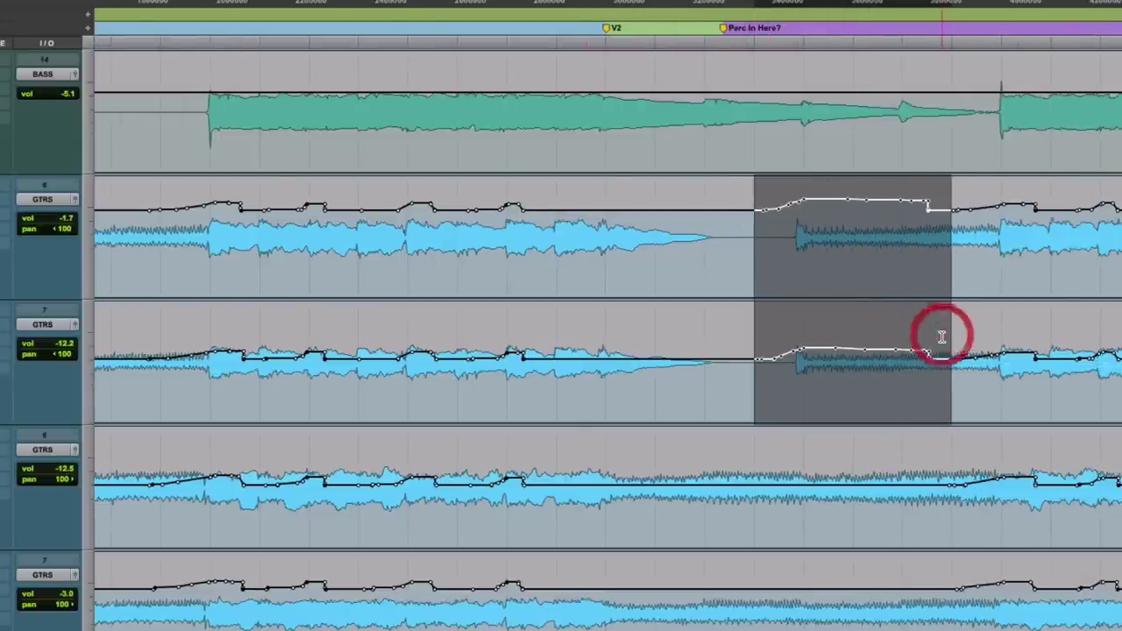
{"action": "key", "text": "Delete"}
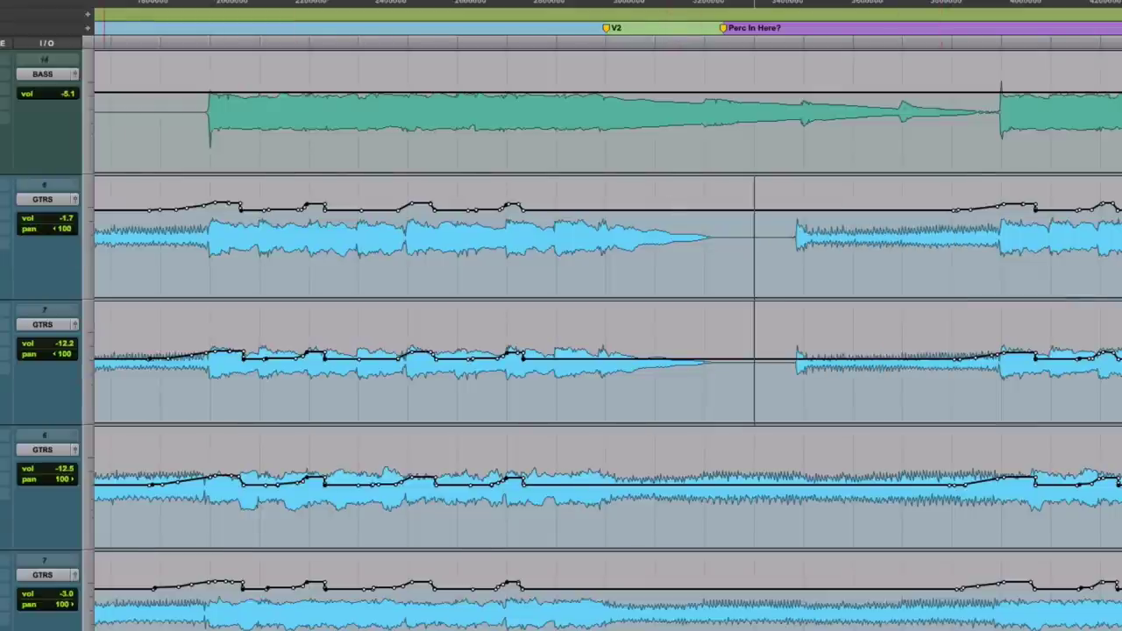
Play back the guitar re-entry after the Perc In Here? marker without the volume swell, starting from the preceding fade-out.
{"action": "left_click", "coordinate": [786, 235]}
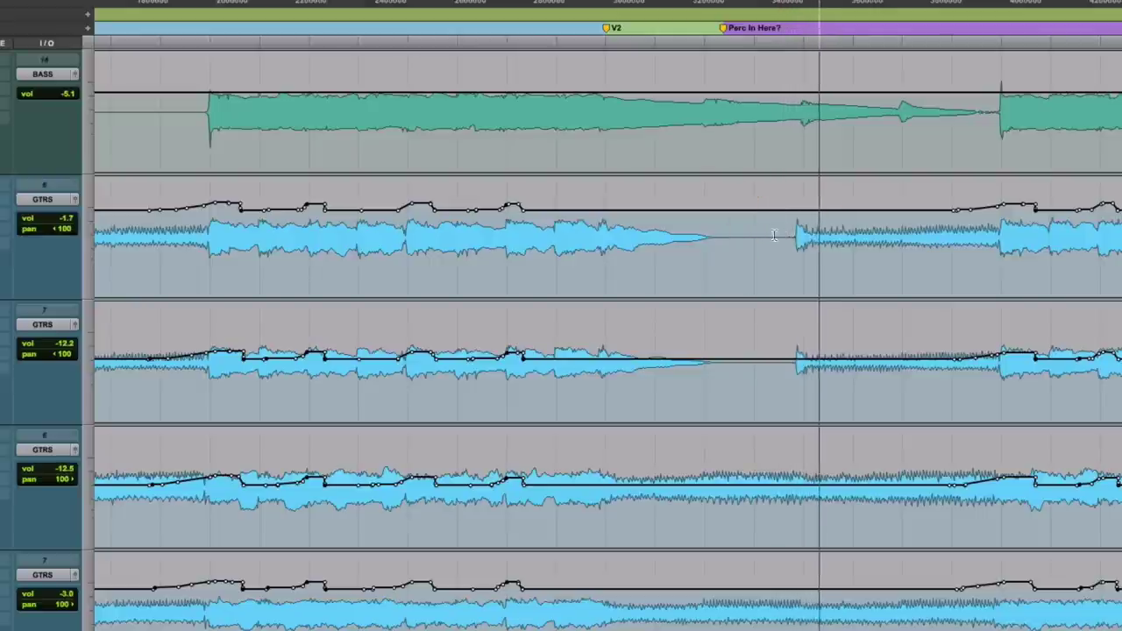
{"action": "key", "text": "space"}
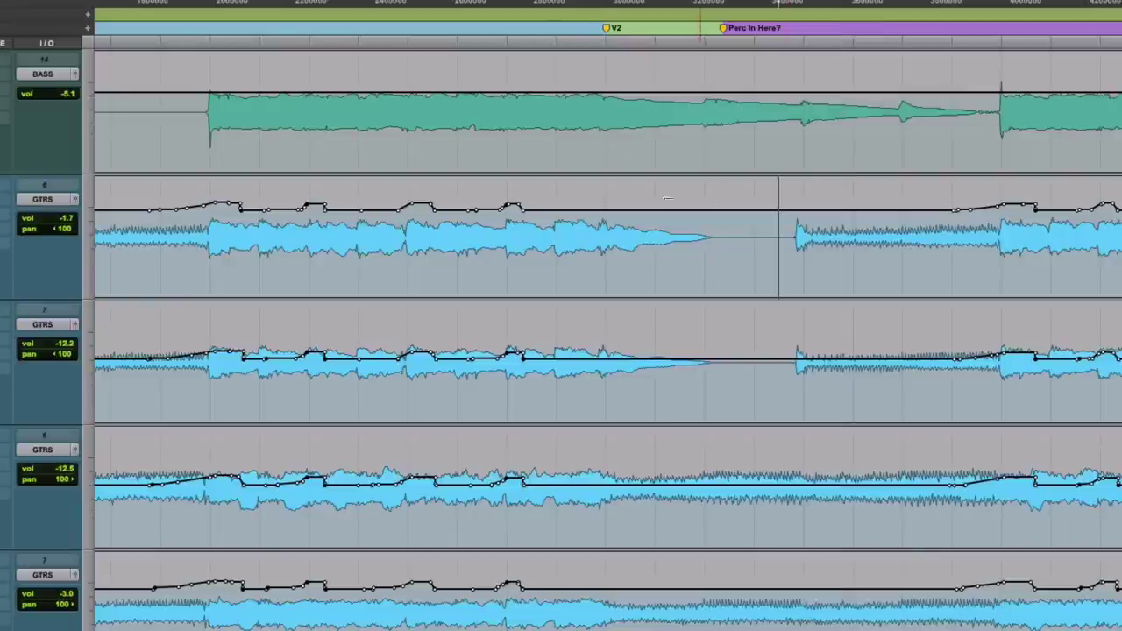
{"action": "left_click", "coordinate": [709, 232]}
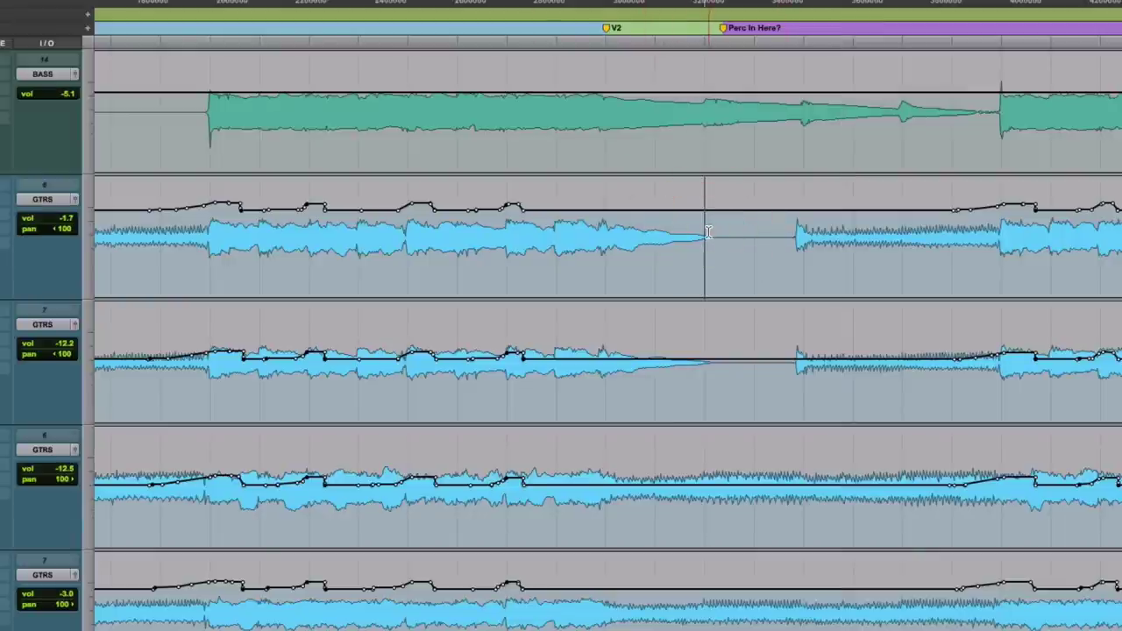
{"action": "key", "text": "space"}
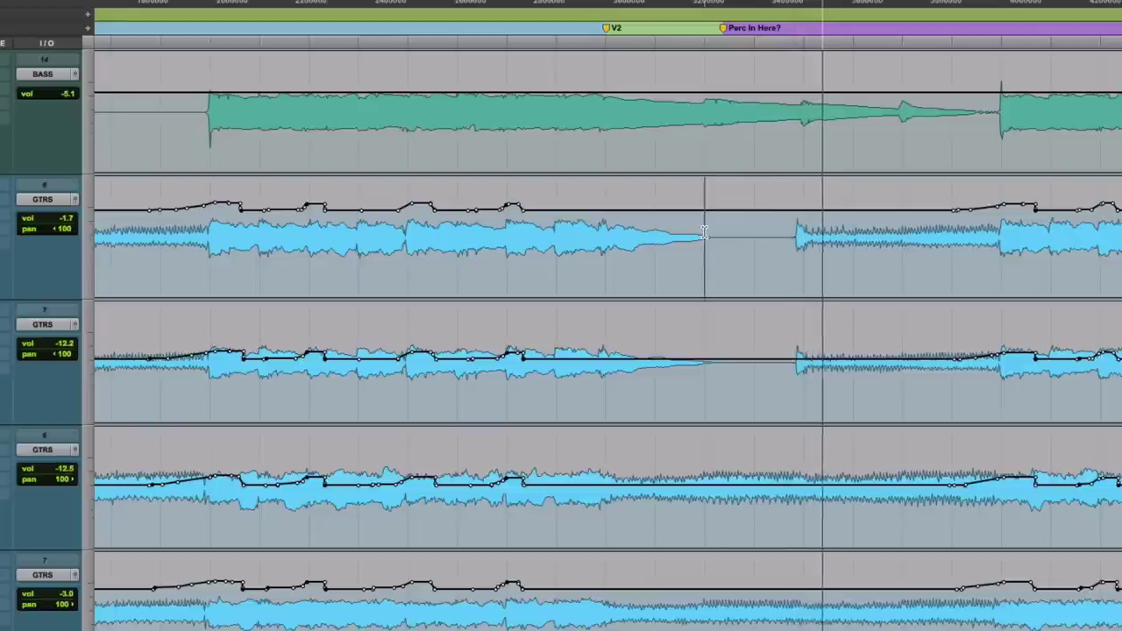
{"action": "left_click", "coordinate": [703, 234]}
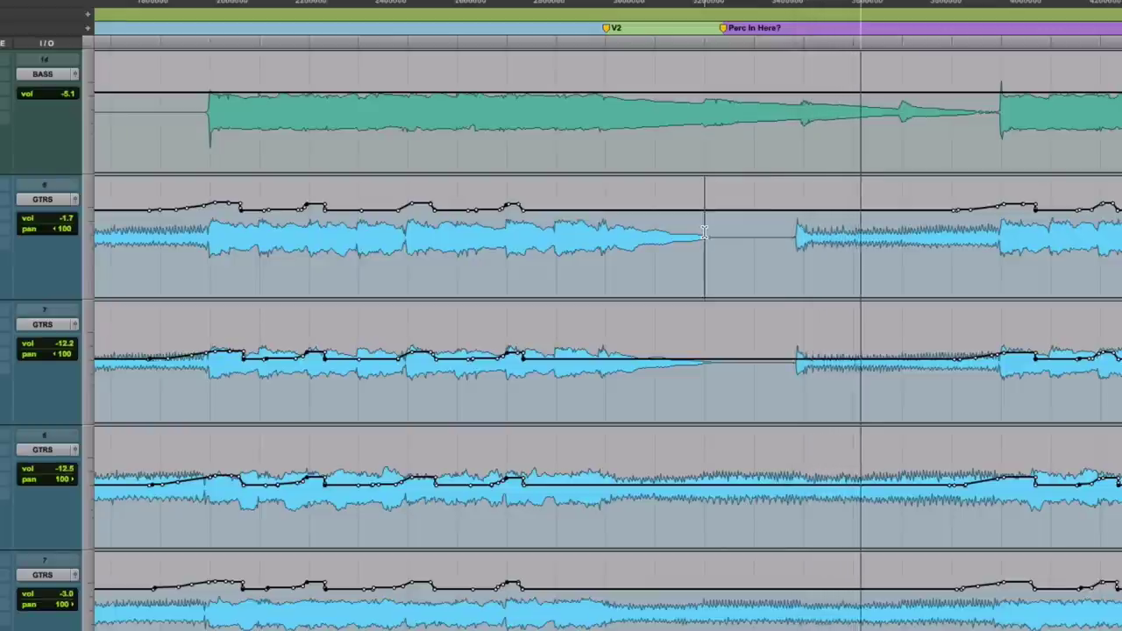
{"action": "key", "text": "space"}
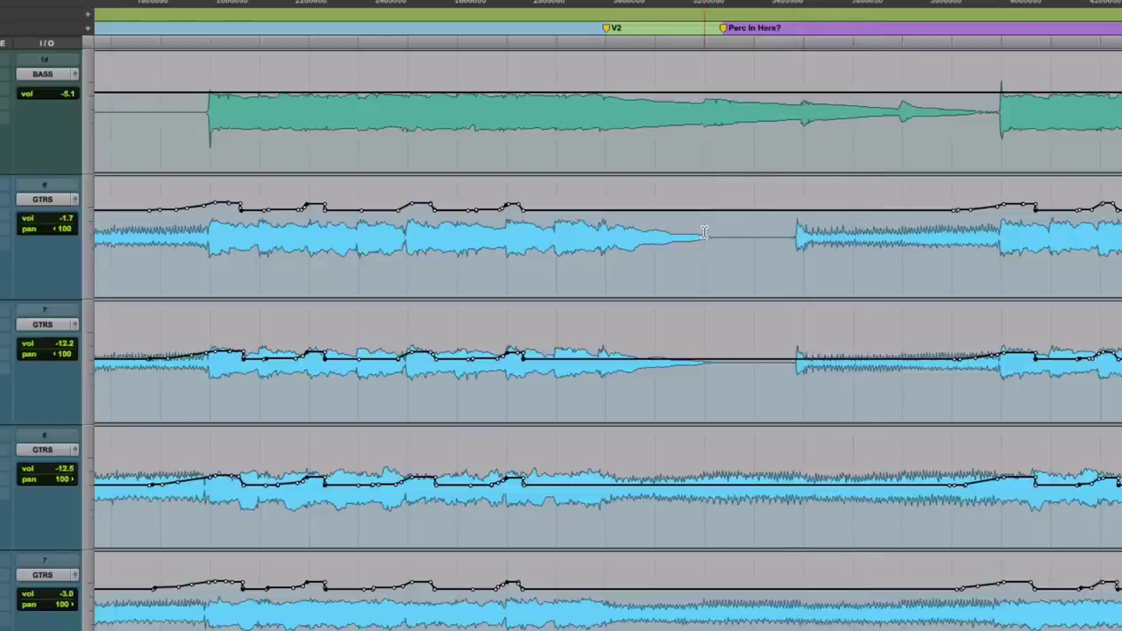
Undo the deletion of the guitar volume swell and play the re-entry from the end of the preceding fade-out.
{"action": "key", "text": "super+alt+z"}
{"action": "left_click", "coordinate": [704, 233]}
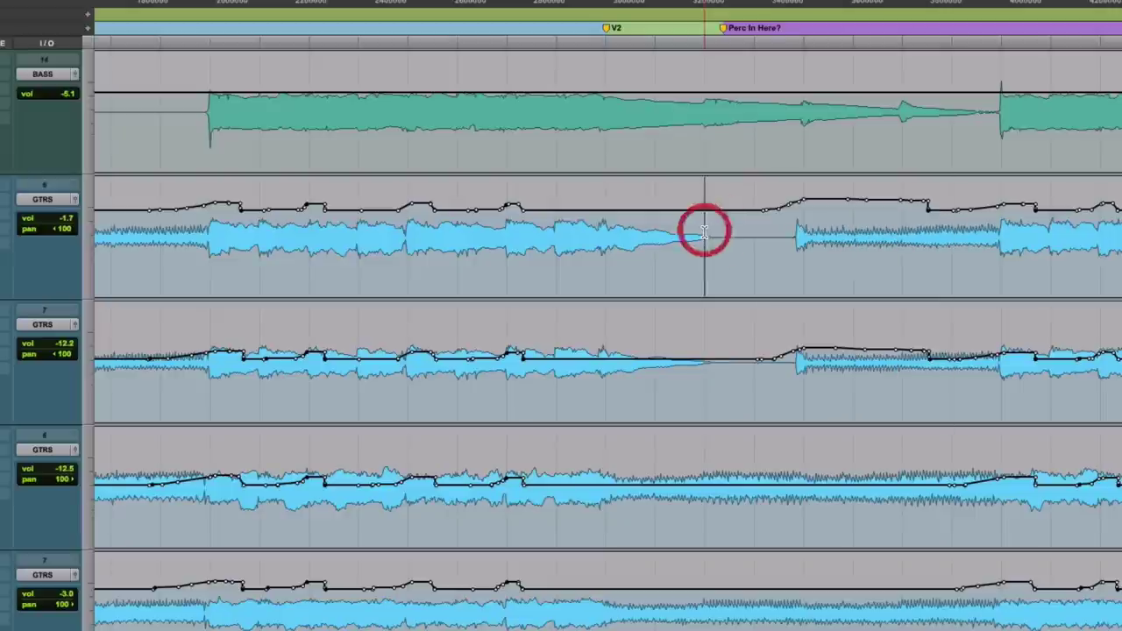
{"action": "key", "text": "space"}
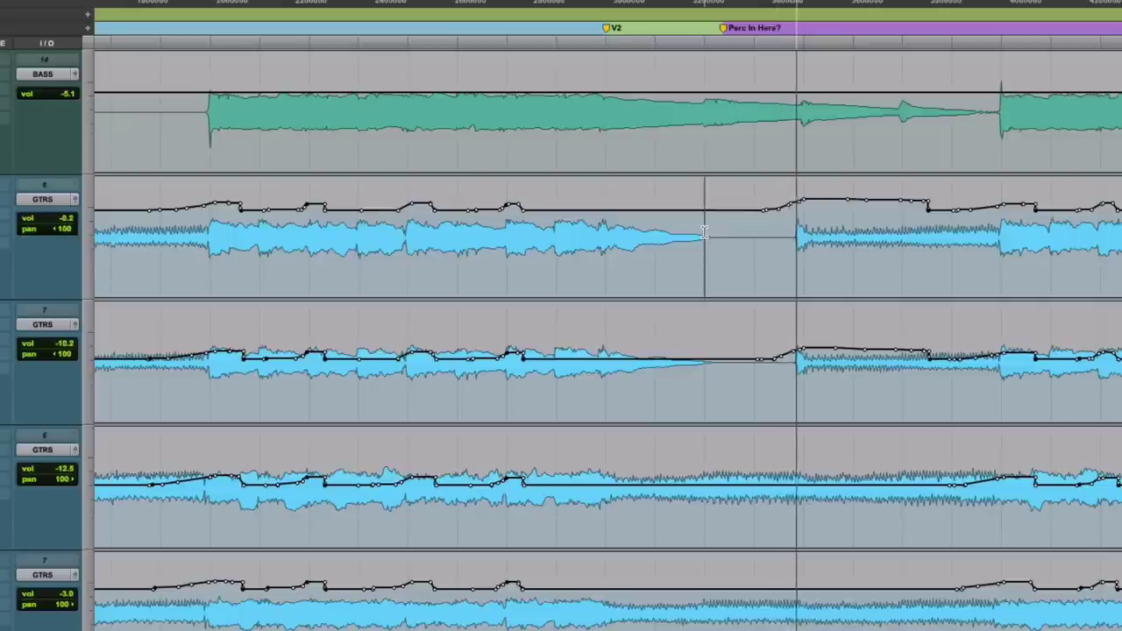
Examine the volume swell around the guitar re-entry after the Perc In Here? marker, from its ramp-up to its drop, on the two upper guitar tracks.
{"action": "left_click", "coordinate": [792, 243]}
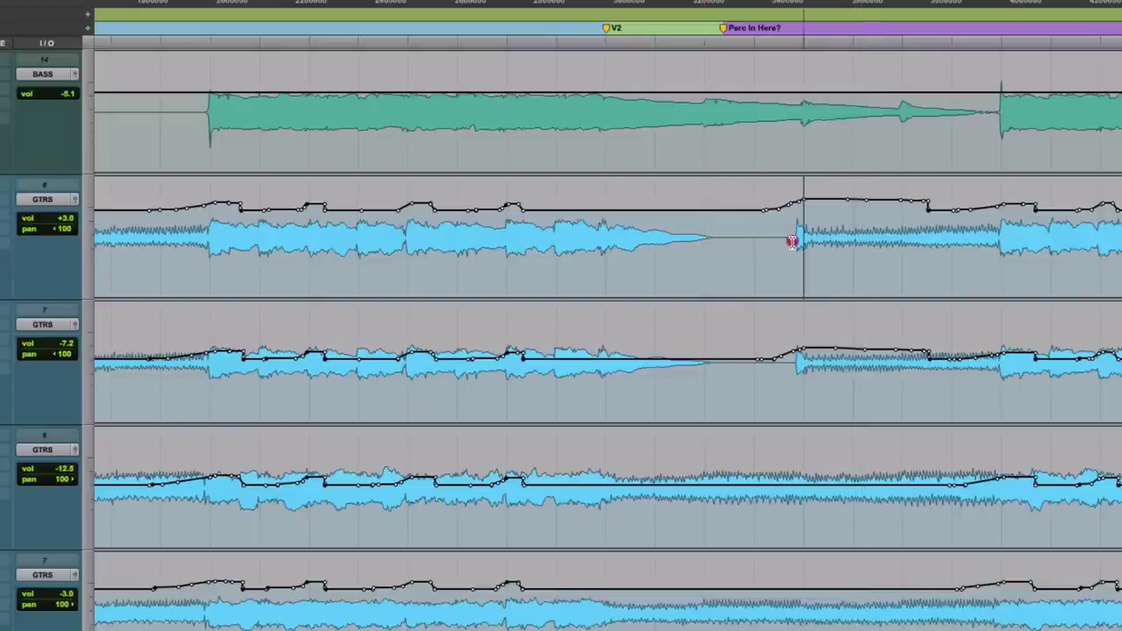
{"action": "left_click", "coordinate": [790, 243]}
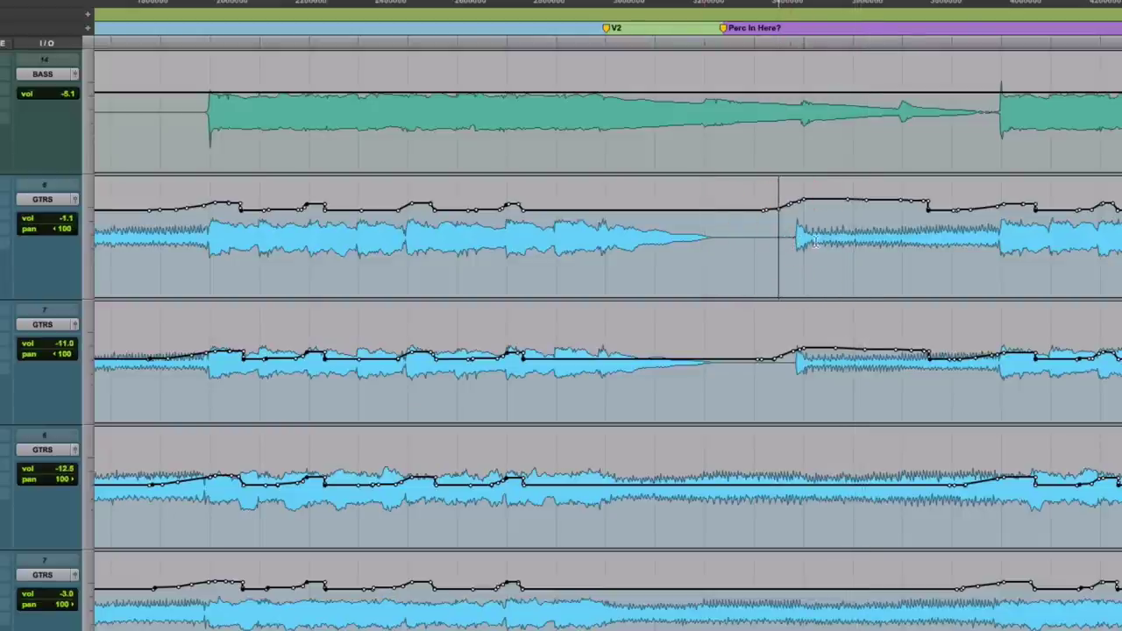
{"action": "left_click_drag", "start_coordinate": [813, 243], "coordinate": [872, 243]}
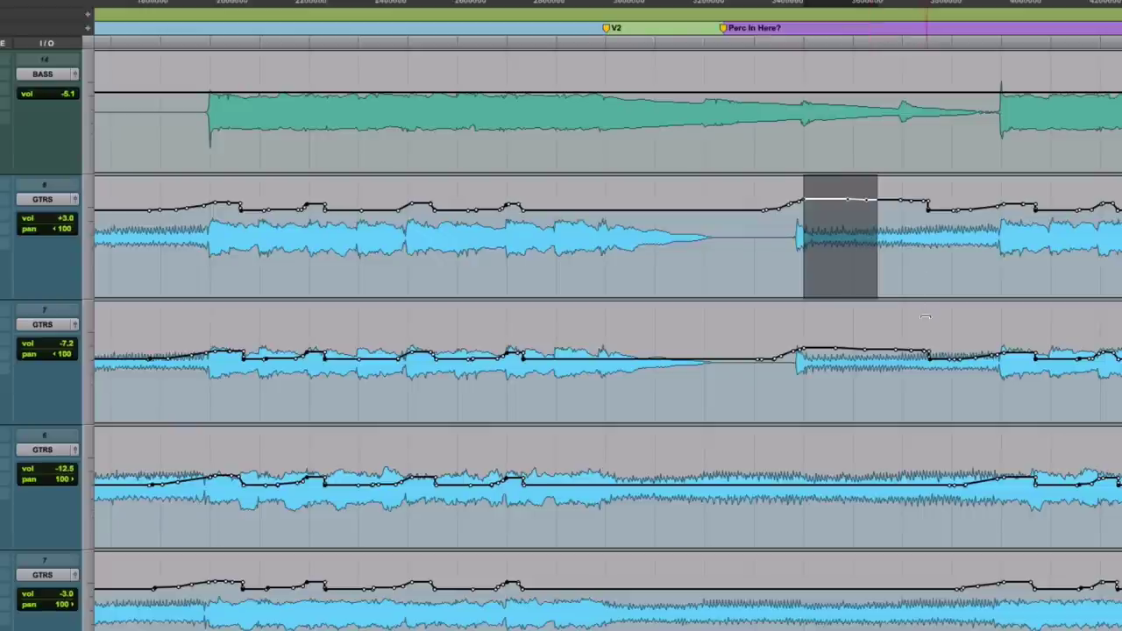
{"action": "left_click", "coordinate": [926, 364]}
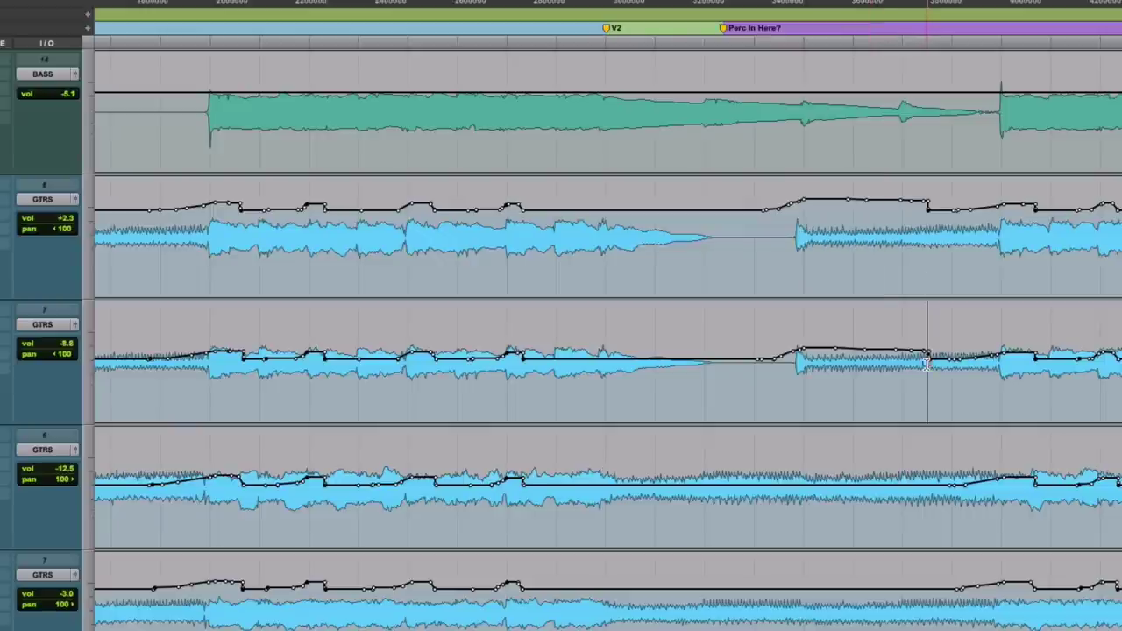
{"action": "left_click", "coordinate": [796, 366]}
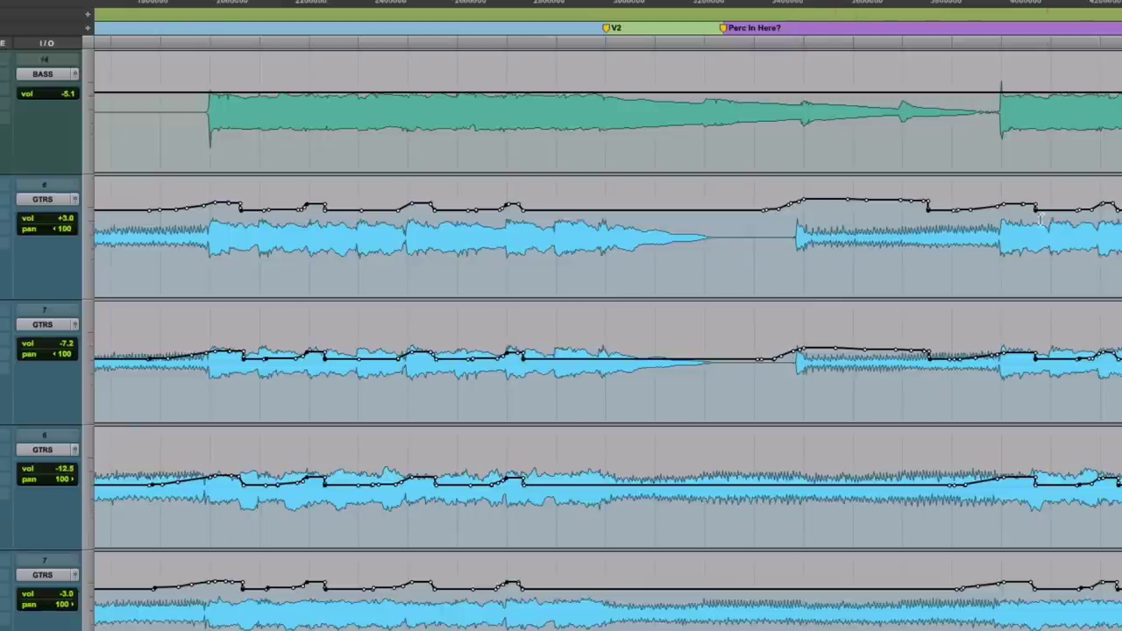
Highlight the whole volume swell after the Perc In Here? marker across the two upper guitar tracks and return the edit cursor to its start.
{"action": "left_click", "coordinate": [756, 232]}
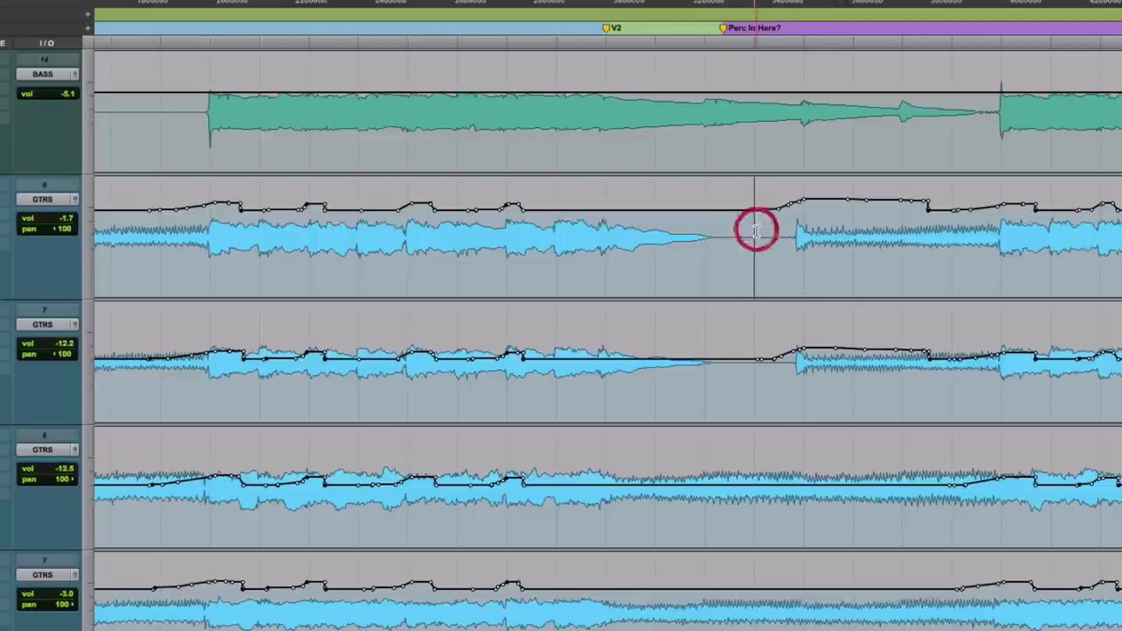
{"action": "left_click_drag", "start_coordinate": [756, 231], "coordinate": [976, 349]}
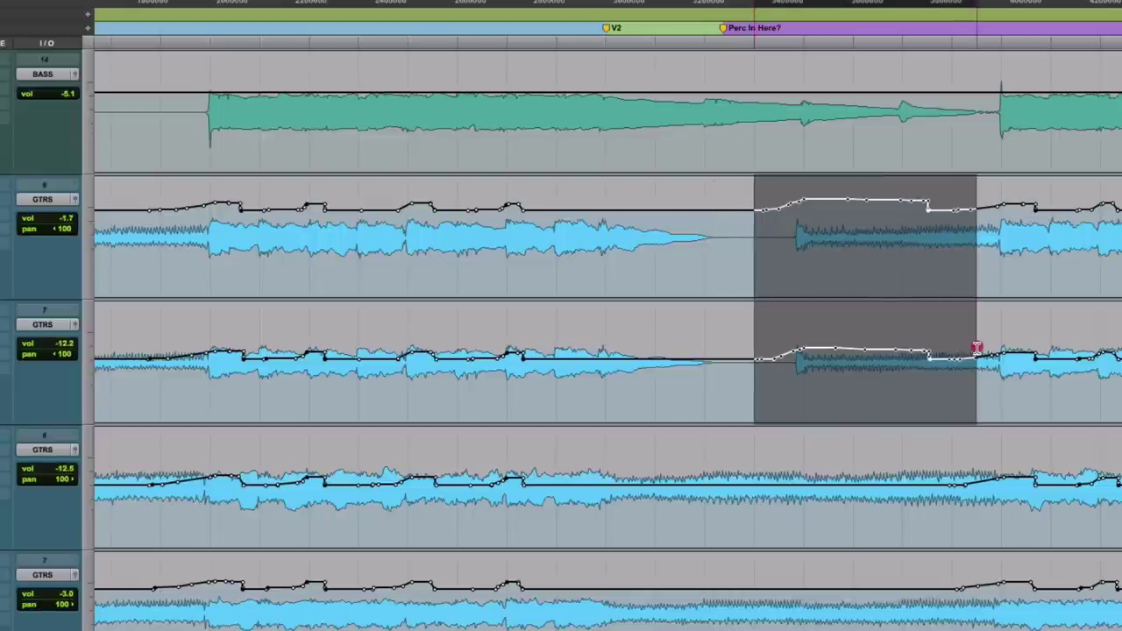
{"action": "left_click", "coordinate": [751, 226]}
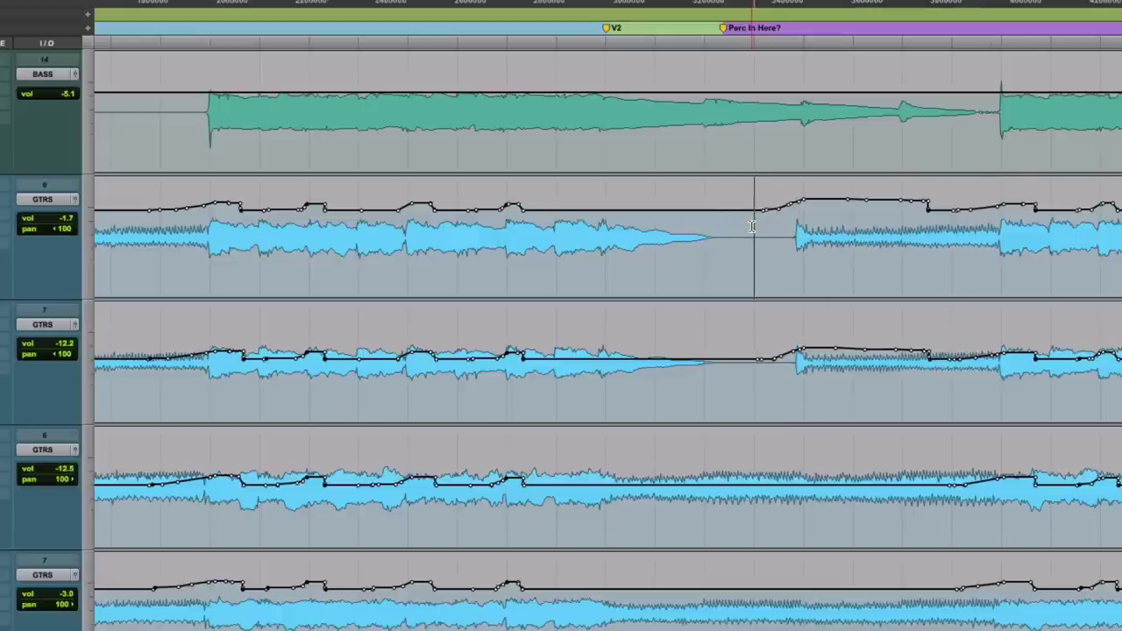